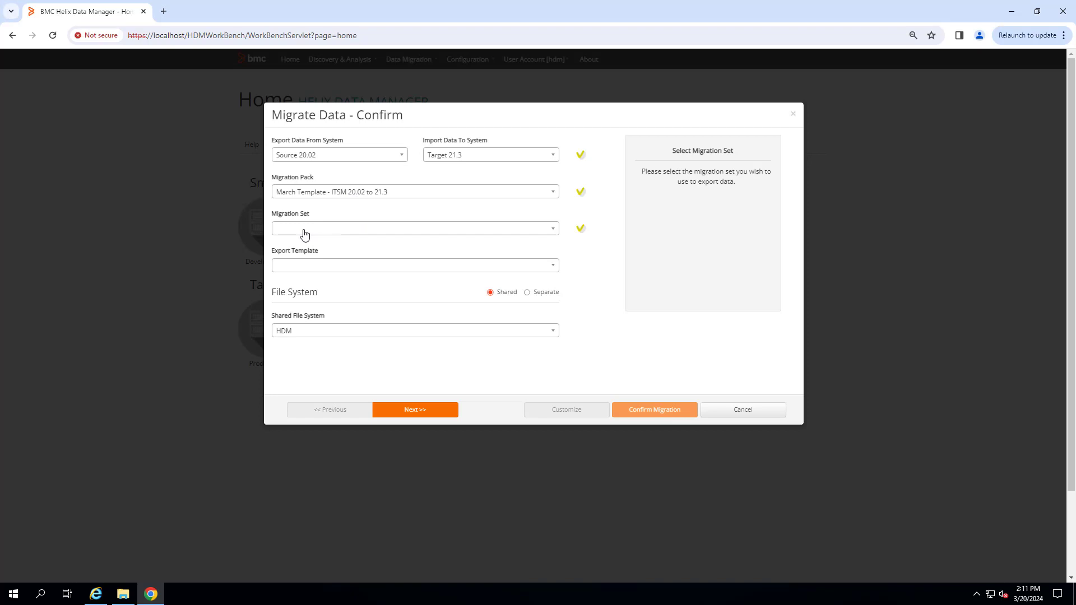
Choose the Environment - Flat migration set and the All Data export template, and continue past the migration parameters to the job summary.
left_click(304, 234)
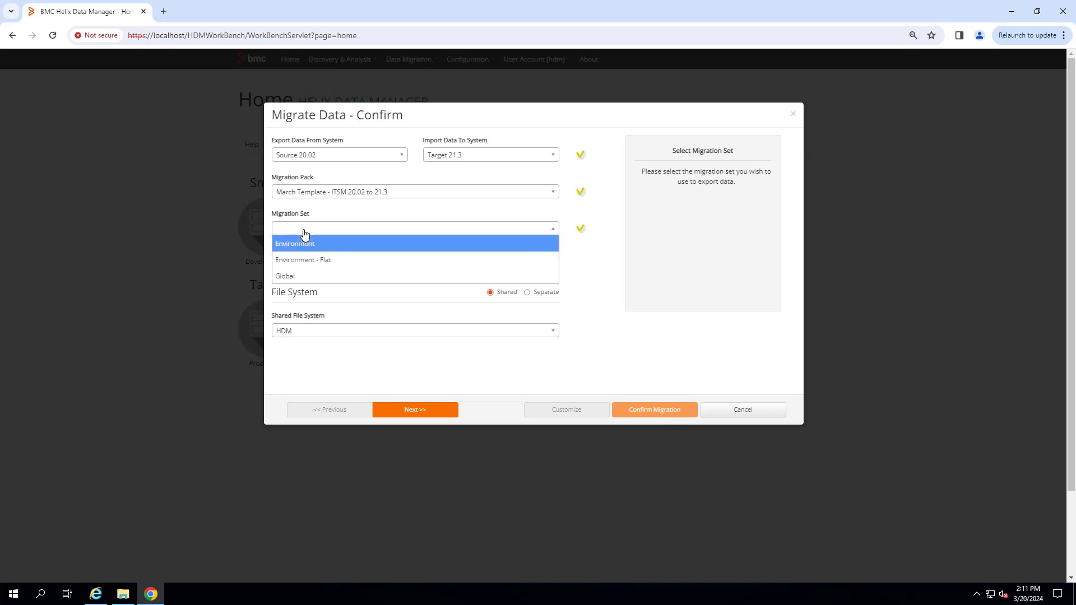
left_click(301, 267)
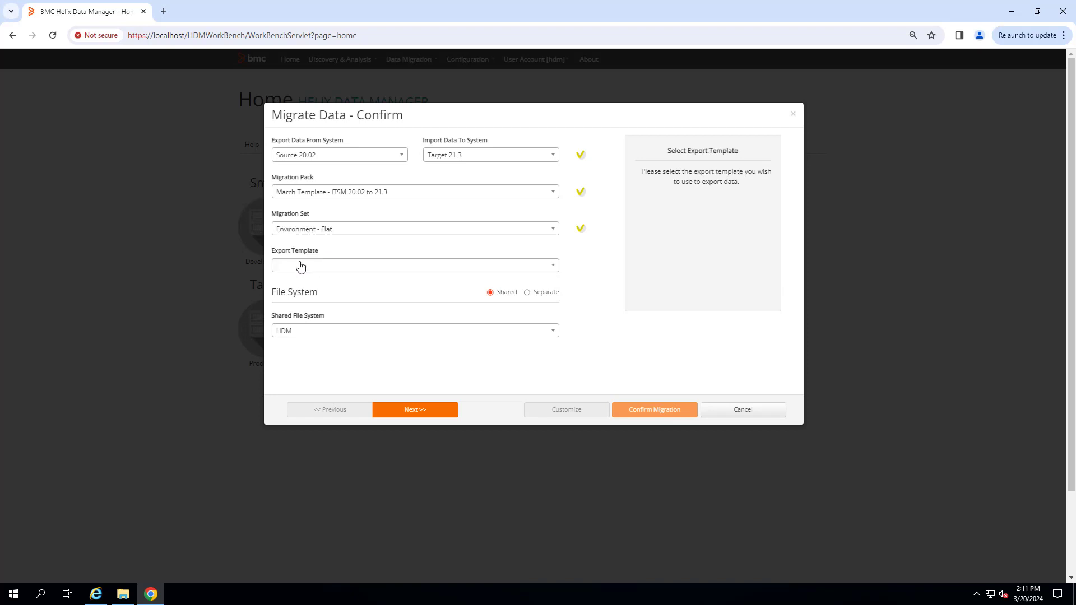
left_click(291, 266)
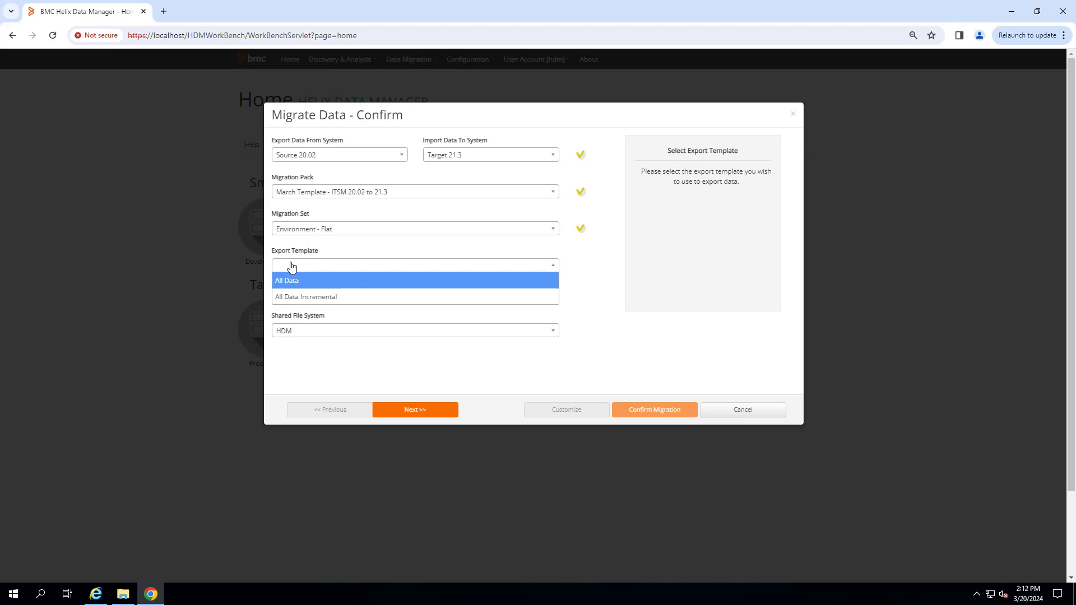
left_click(315, 282)
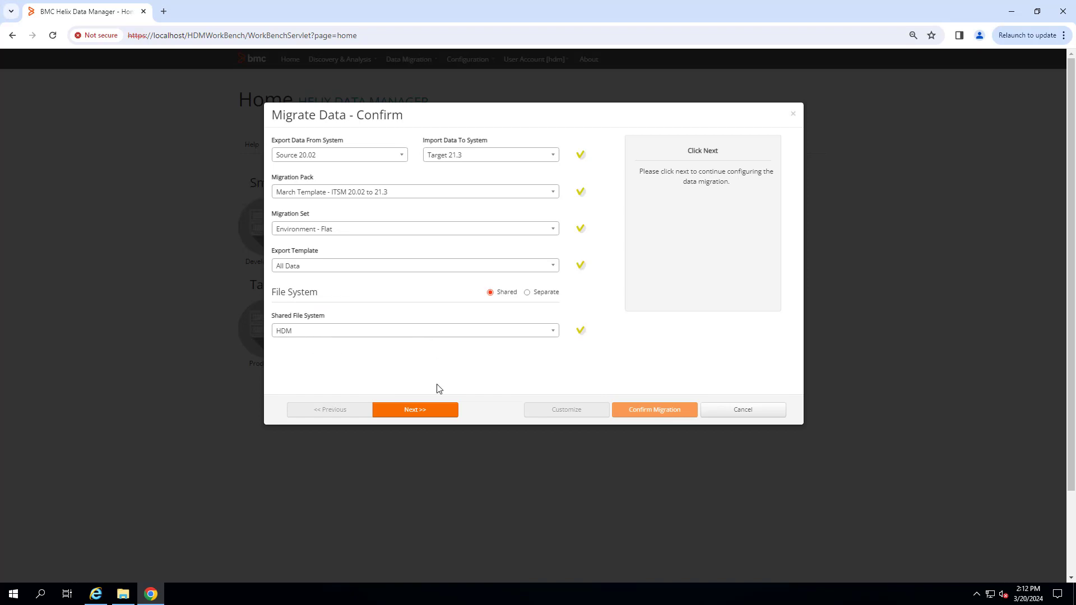
left_click(421, 409)
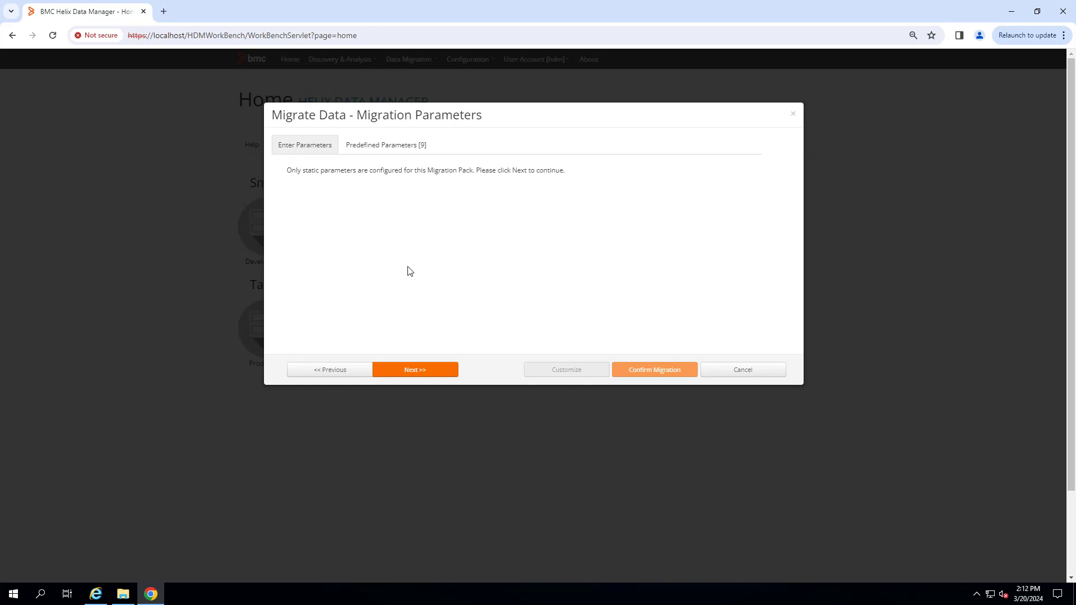
left_click(433, 377)
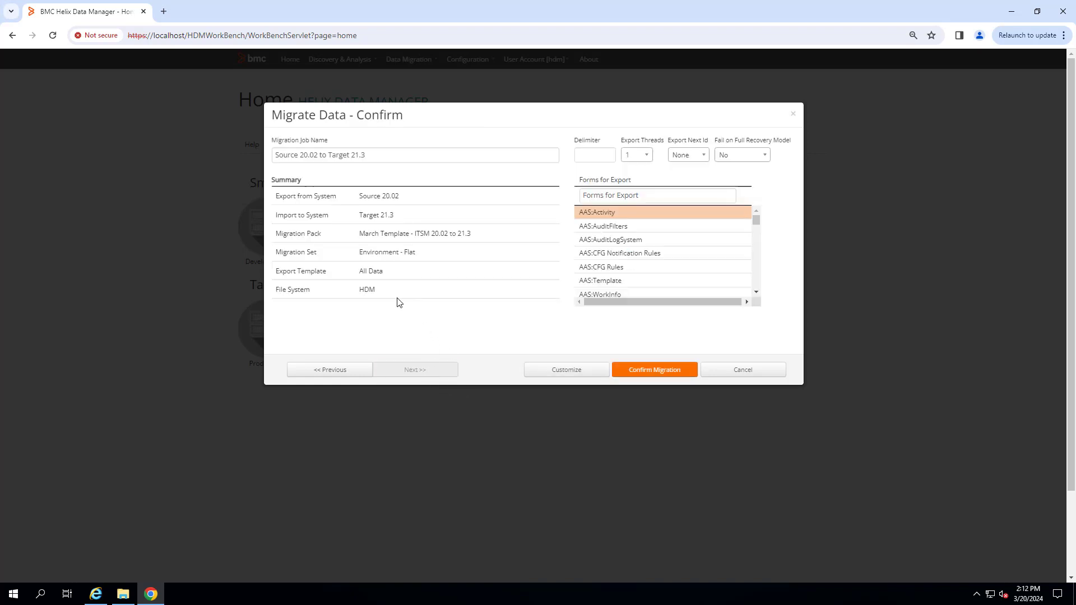
Rename the migration job to "March Source 20.02 to Target 21.3" and set its export threads to 3.
left_click(276, 155)
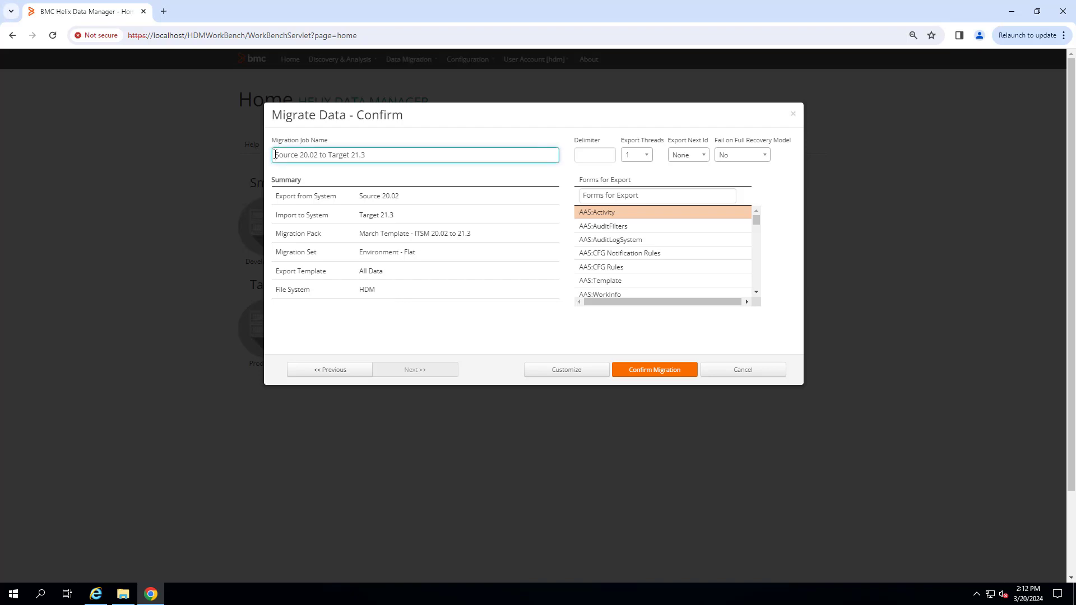
type("March")
left_click(632, 161)
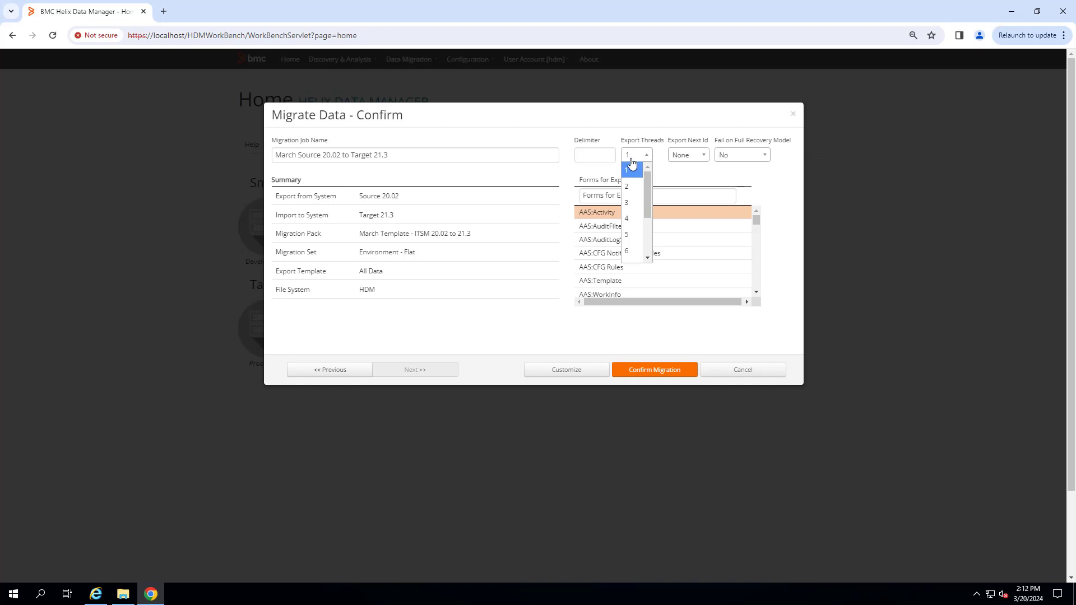
left_click(633, 209)
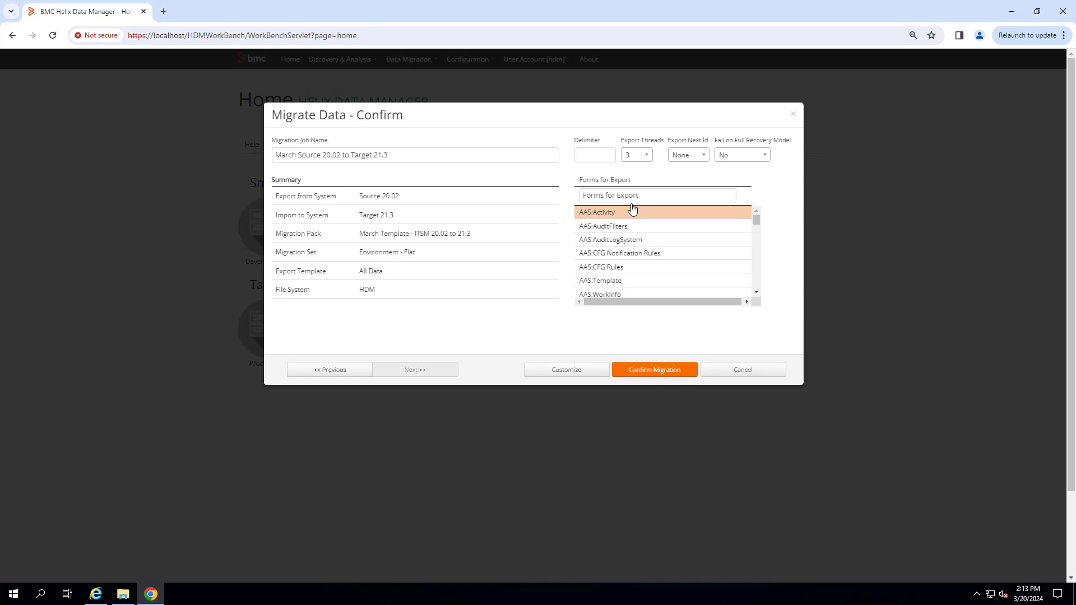
Keep Export Next Id at None and confirm the migration to create the job.
left_click(686, 158)
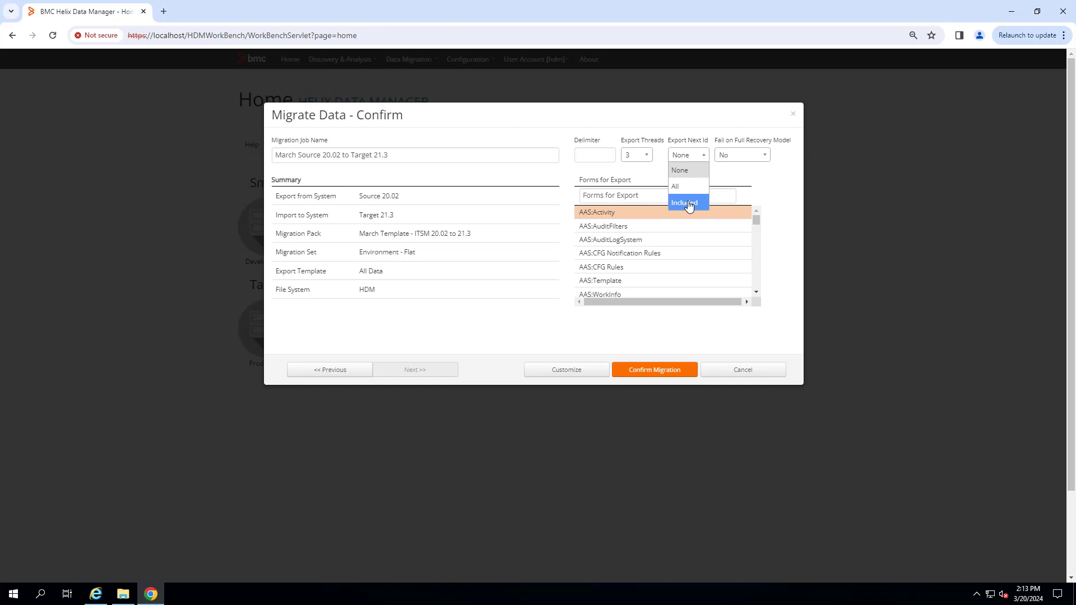
left_click(526, 295)
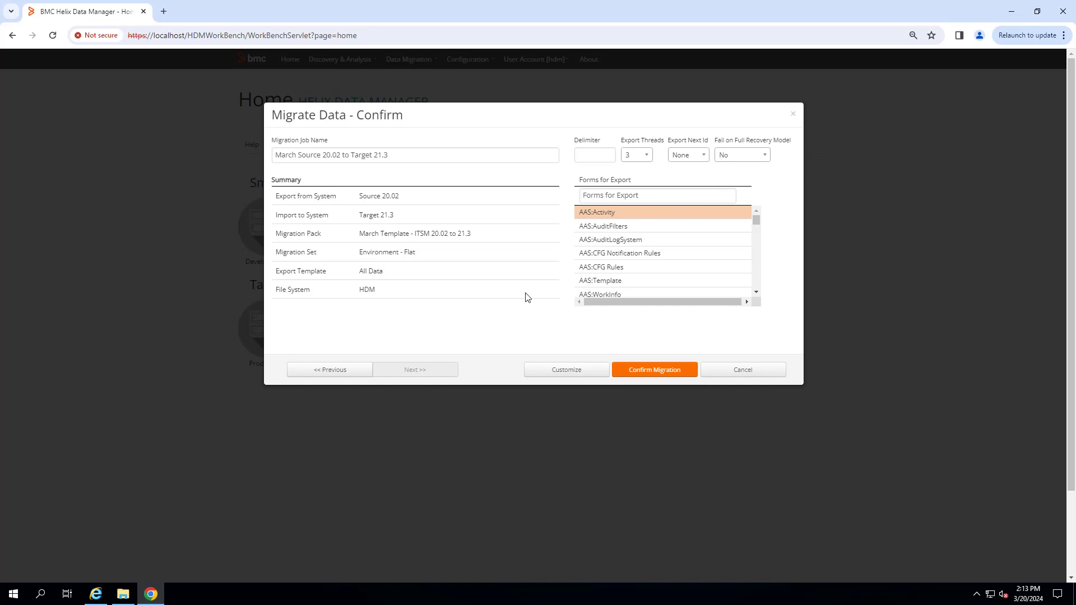
left_click(649, 375)
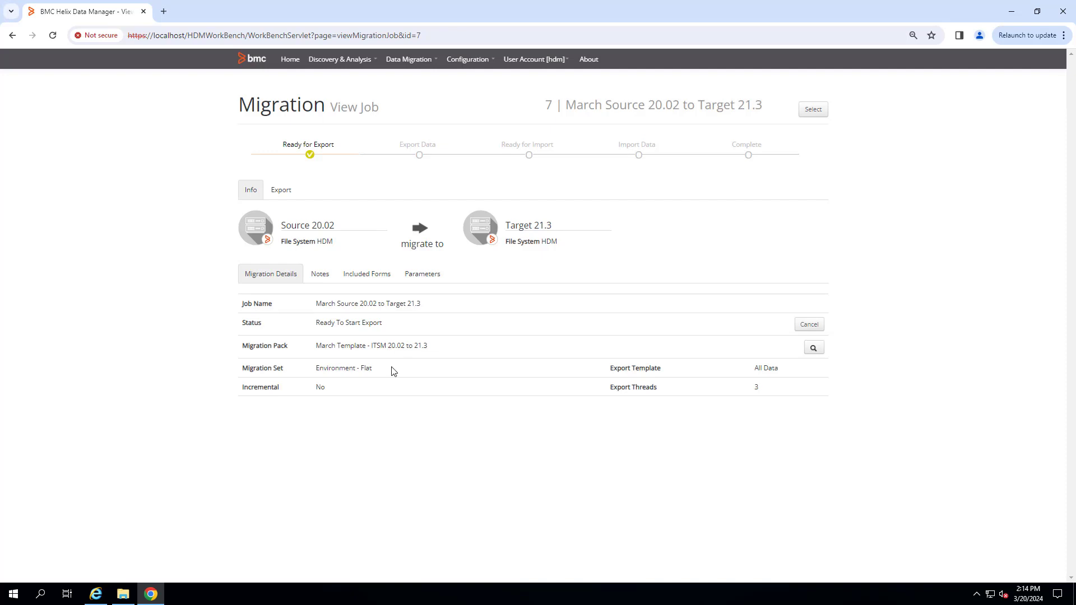
Set Export Next Id to All in the migration job's export settings.
left_click(276, 194)
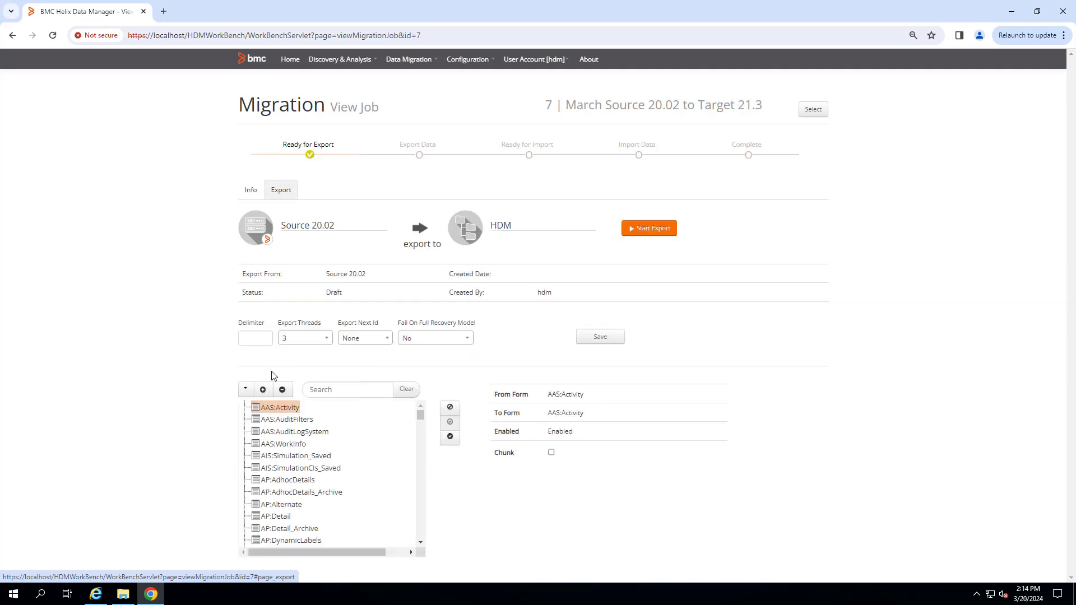
left_click(255, 339)
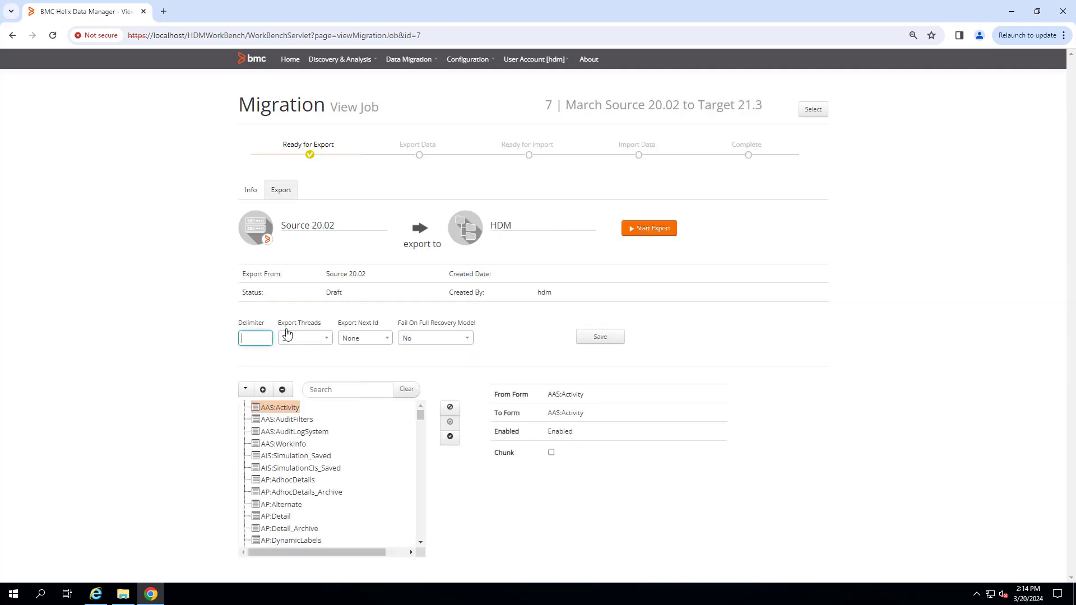
left_click(375, 347)
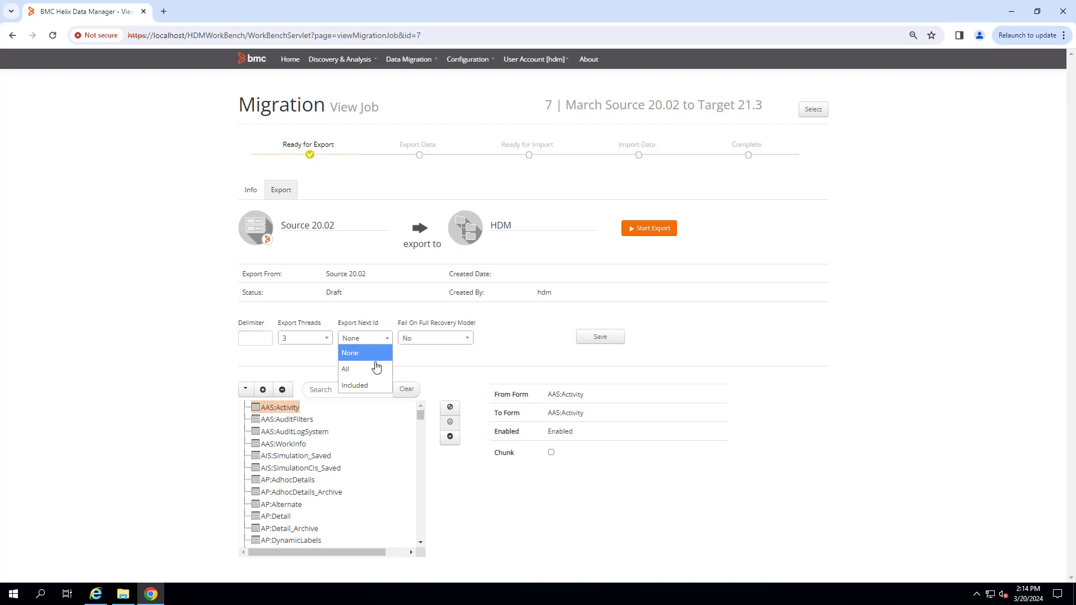
left_click(377, 369)
Review the migration job's details, its notes and the list of included forms.
left_click(250, 190)
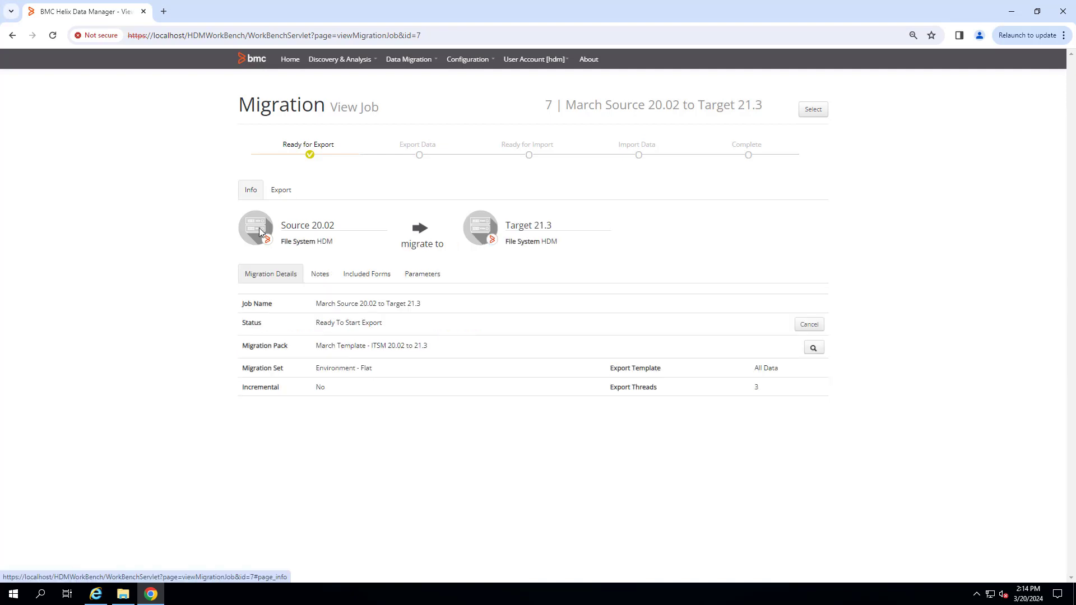
left_click(320, 274)
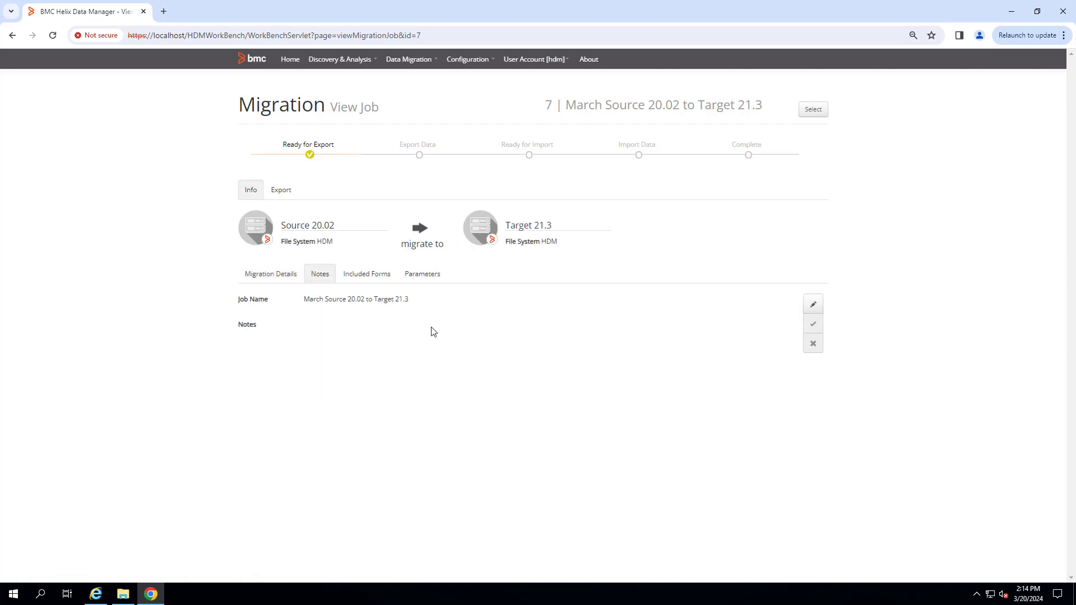
left_click(369, 274)
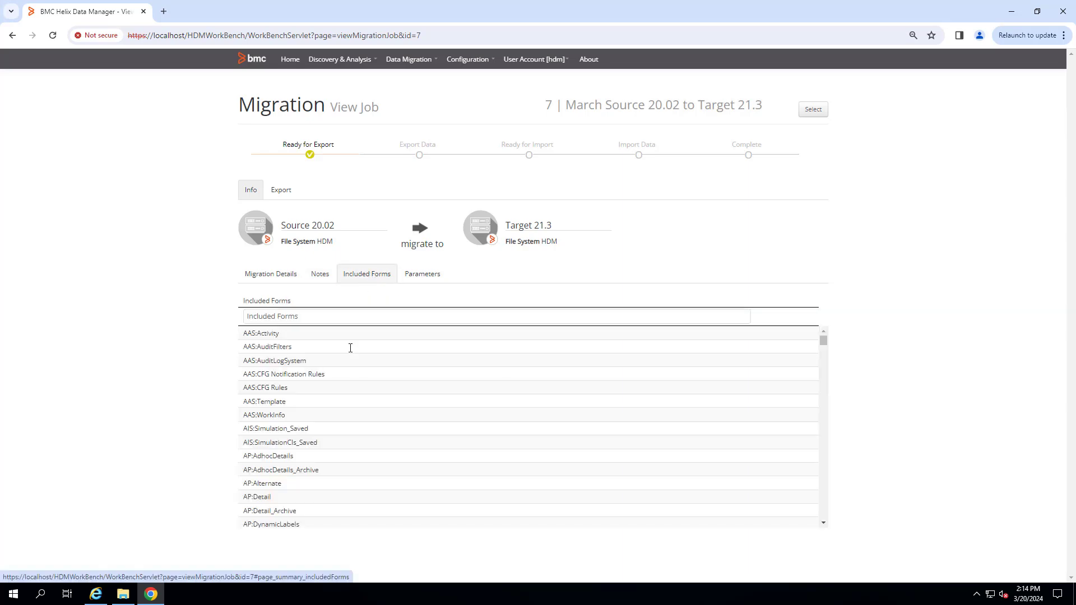
scroll(716, 386, "down", 15)
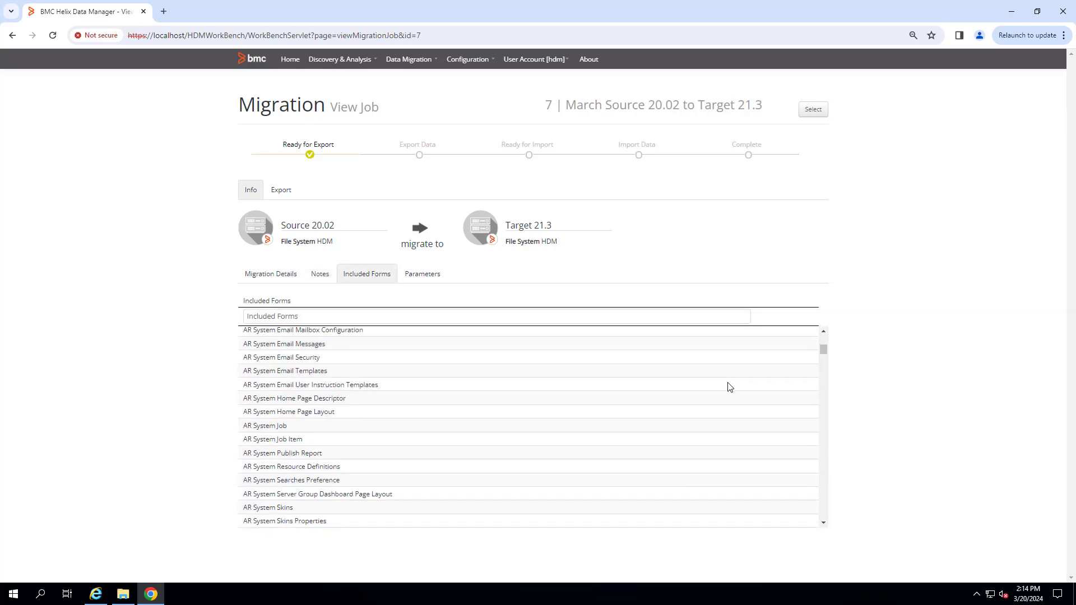
scroll(729, 387, "down", 6)
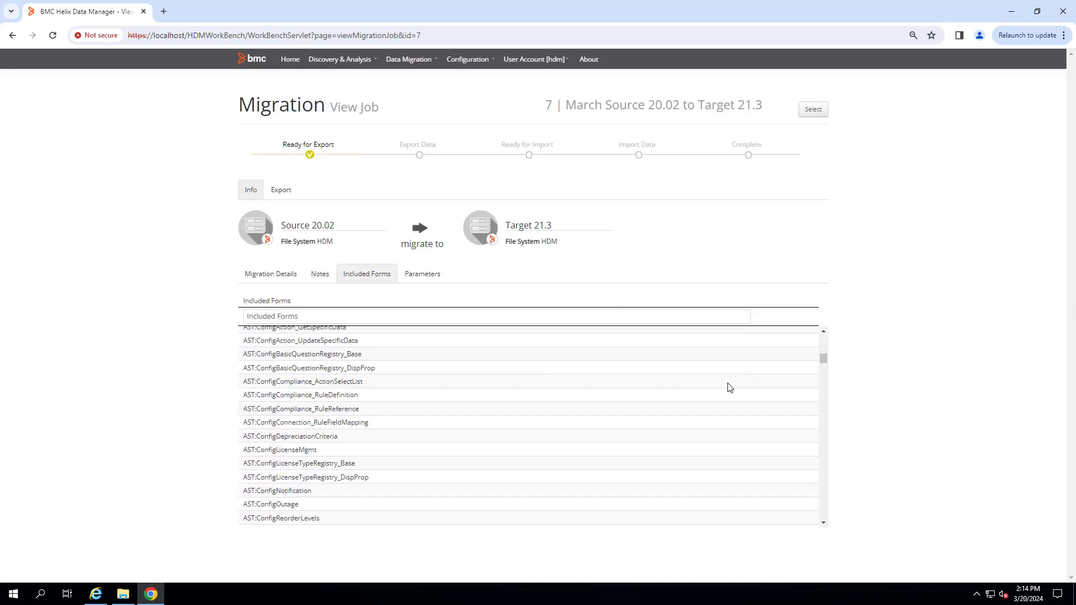
Disable the APR:Approval Chain Status form in the export, and save chunking with a size of 500000 for the CTM:People form.
left_click(280, 194)
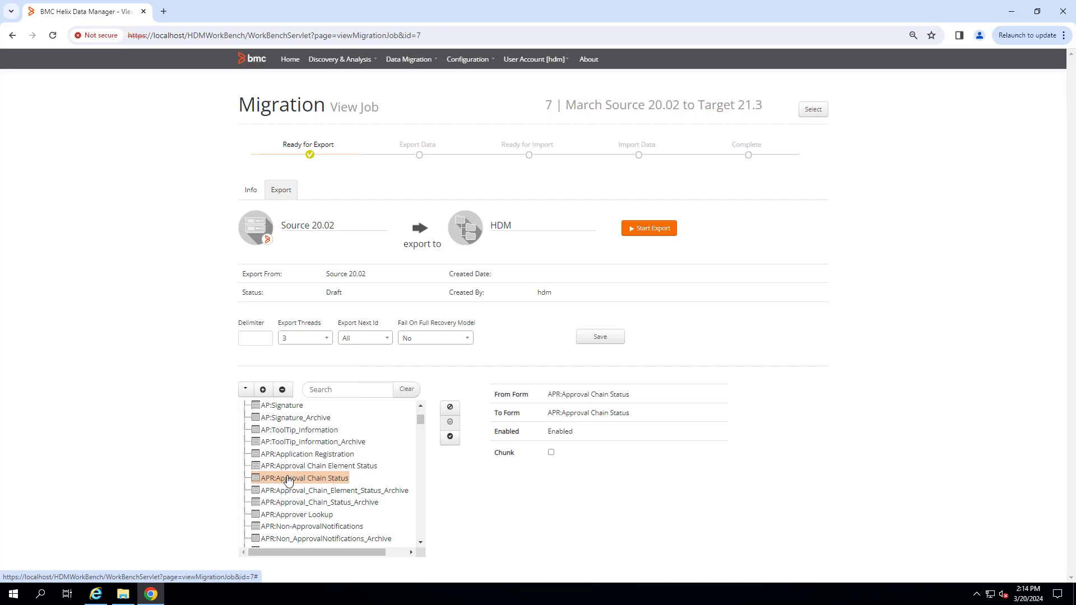
left_click(456, 413)
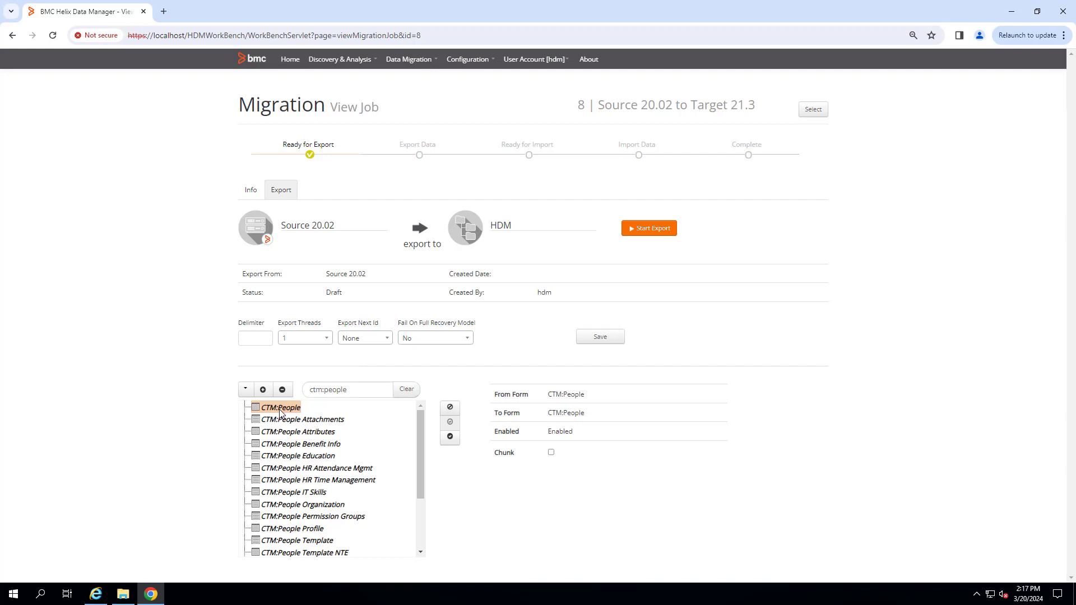
left_click(551, 454)
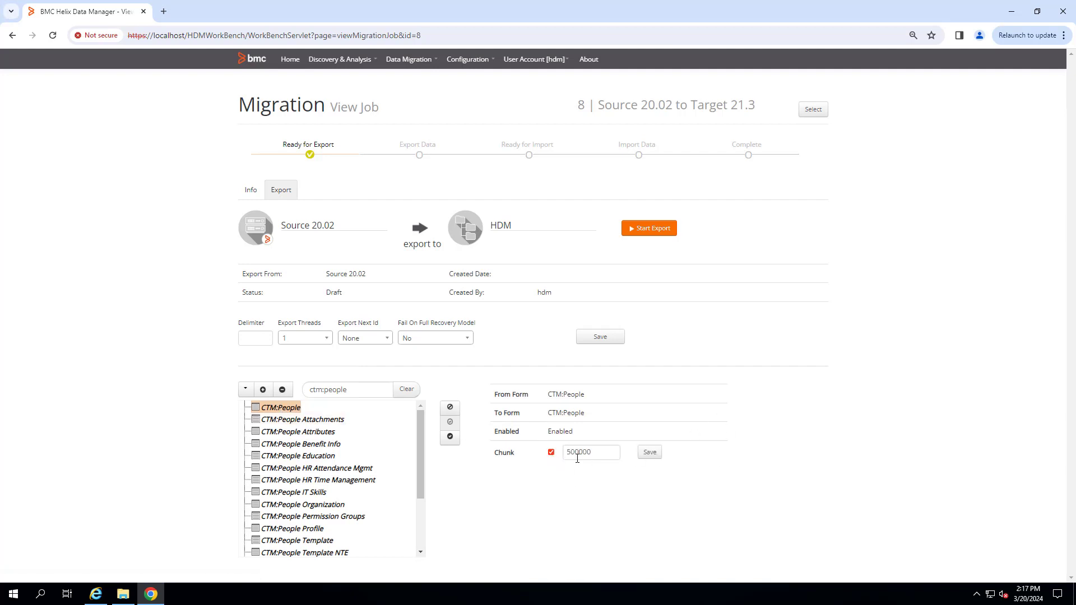
left_click(654, 455)
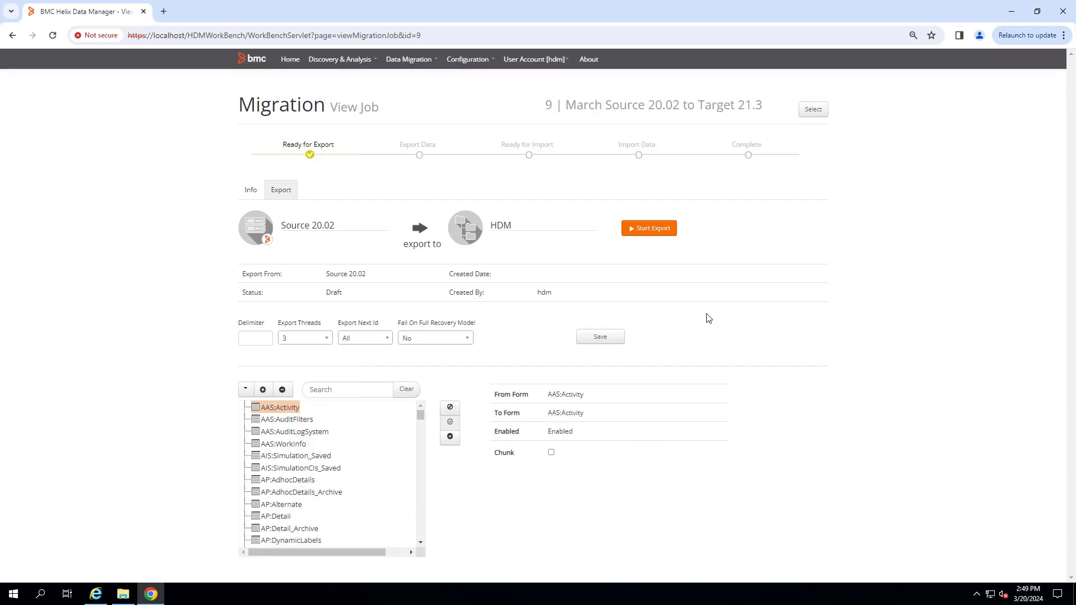
Start the export for the March Source 20.02 to Target 21.3 job and confirm it.
left_click(651, 229)
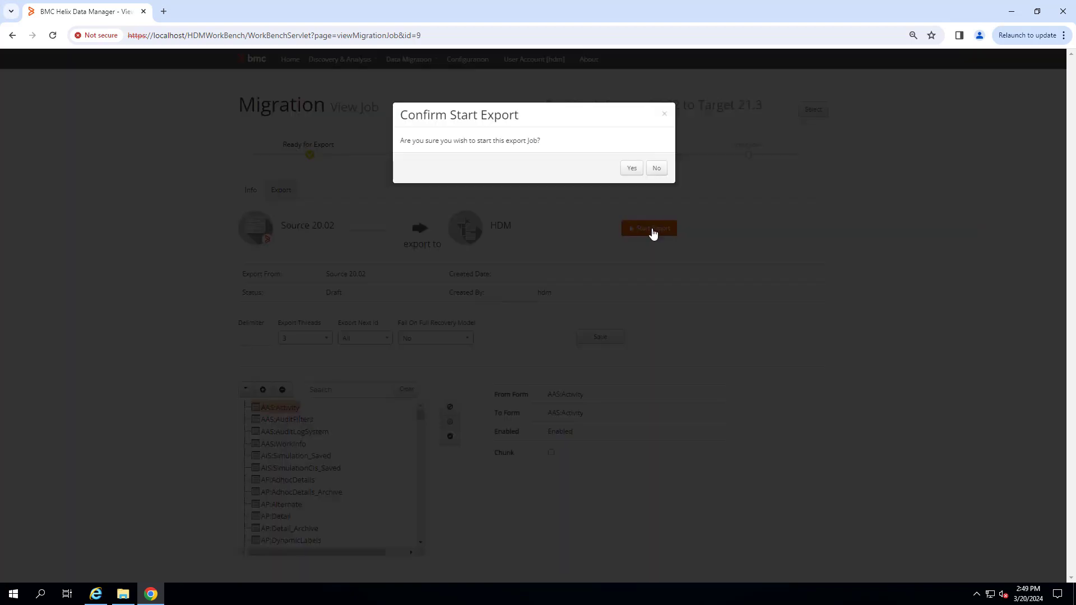
left_click(632, 169)
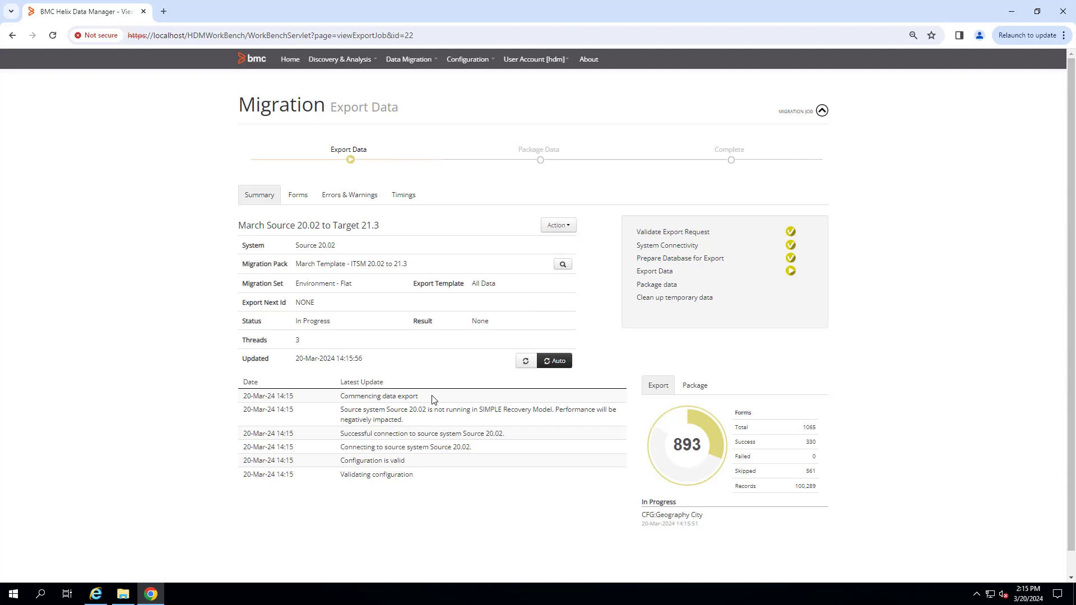
Check the running export's errors and warnings and its per-form timings, and return to the export summary.
left_click(339, 202)
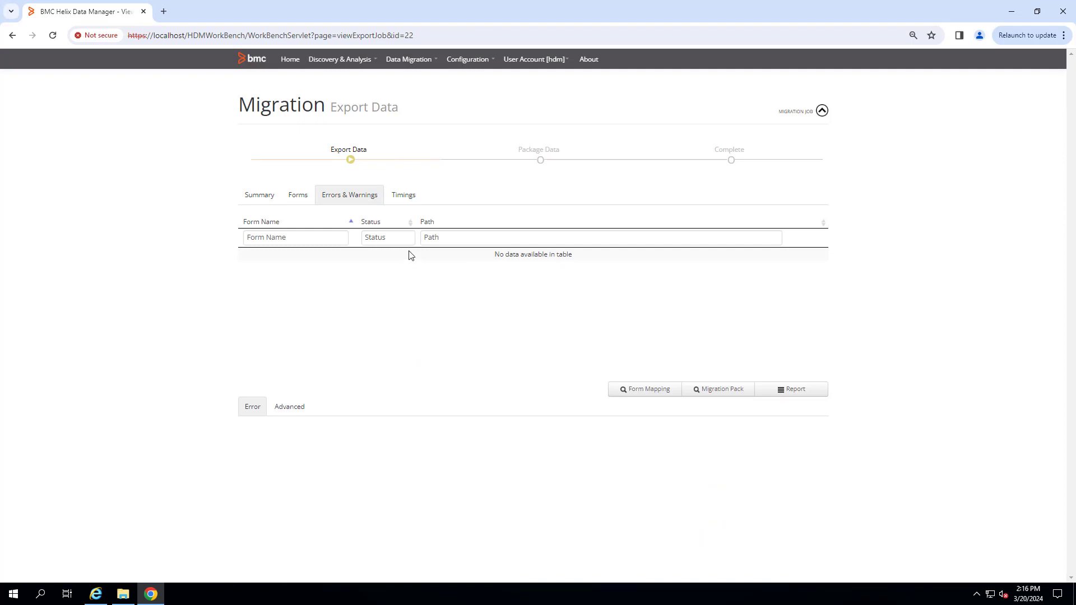
left_click(402, 202)
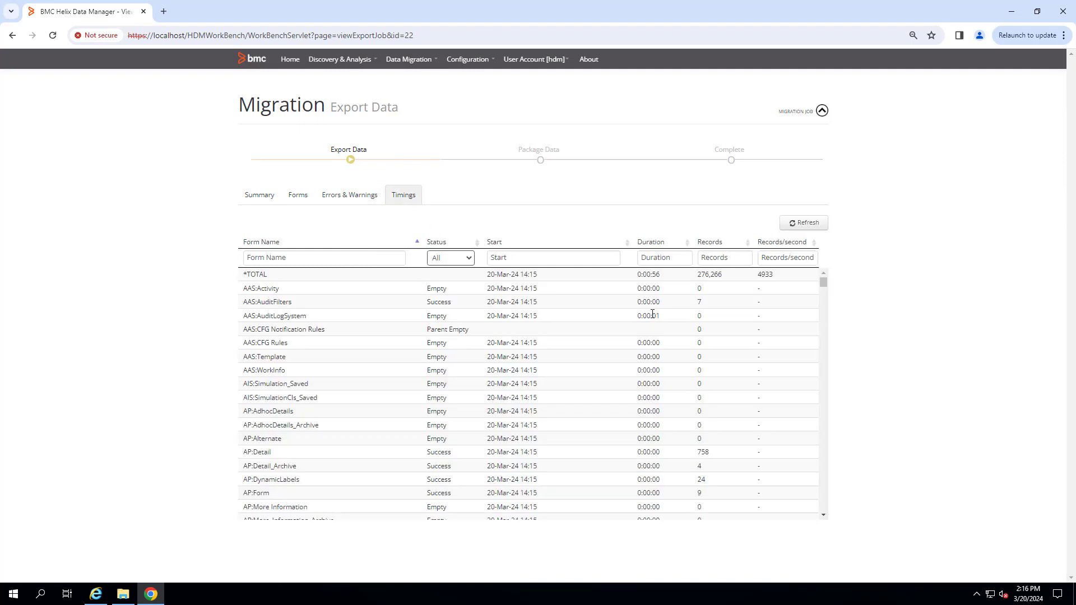
scroll(653, 314, "down", 5)
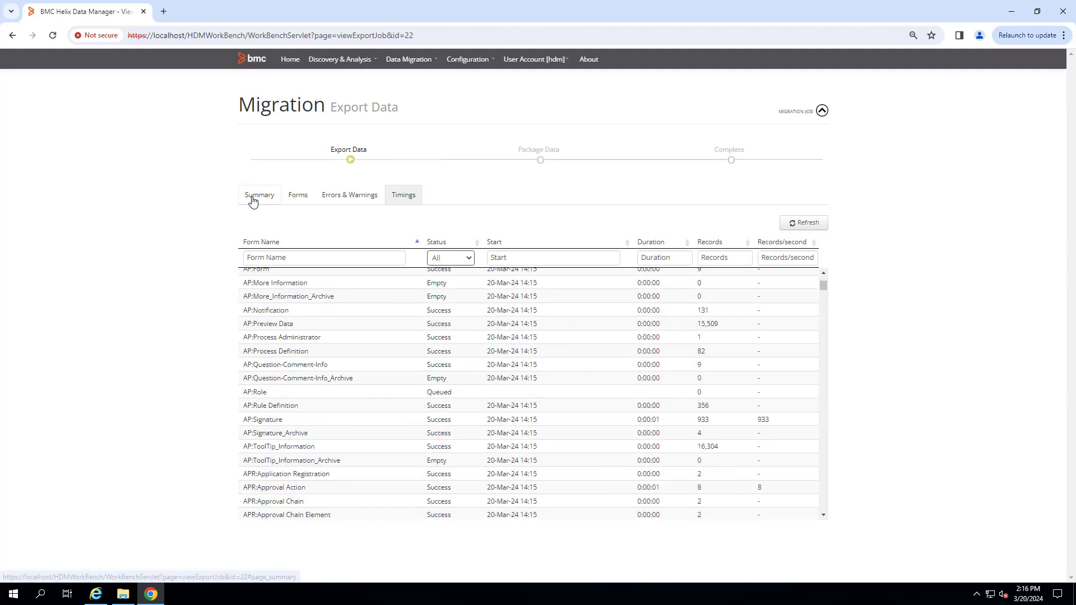
left_click(254, 196)
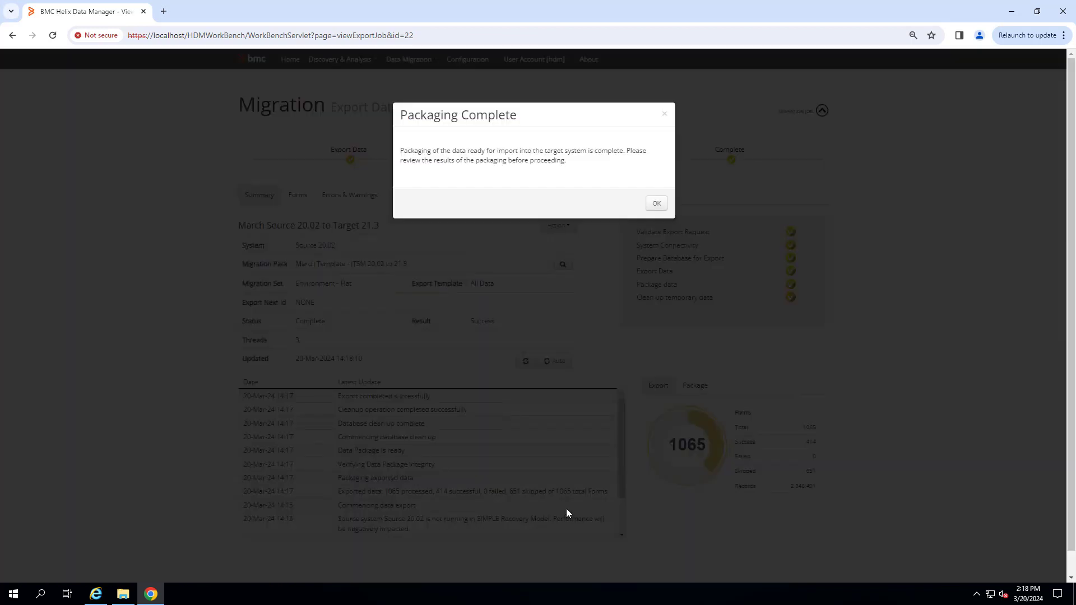